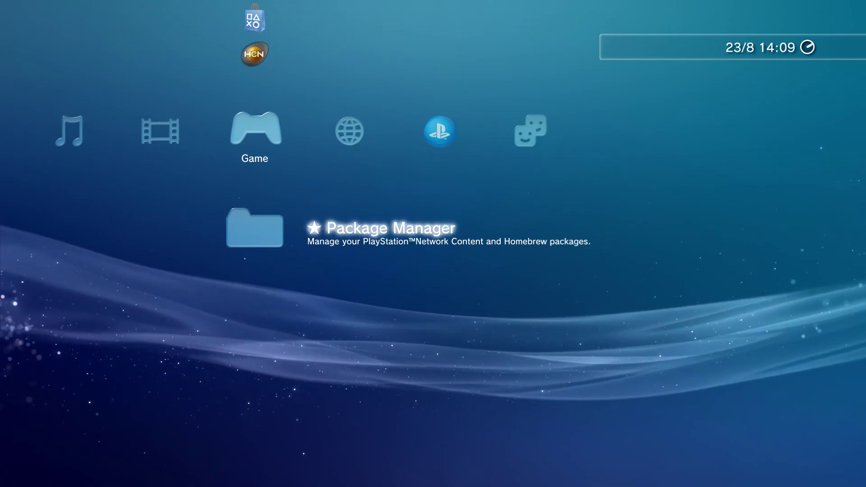
- Highlight ★ Package Manager, just below Enable HEN, in the Game column
key("Up")
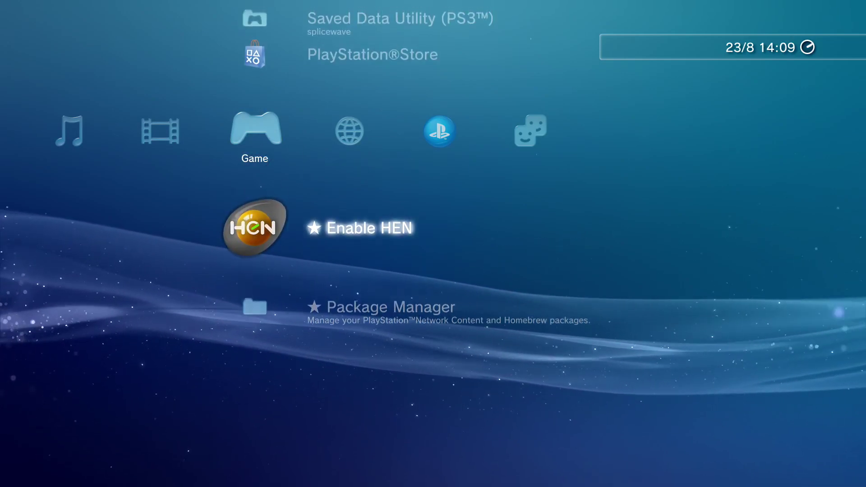
key("Down")
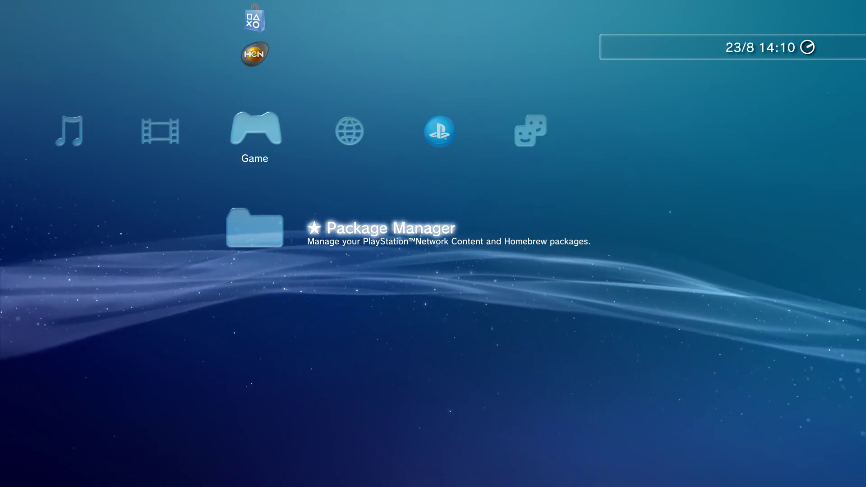
- Open Package Manager's options briefly, then back out to the Game list
key("Return")
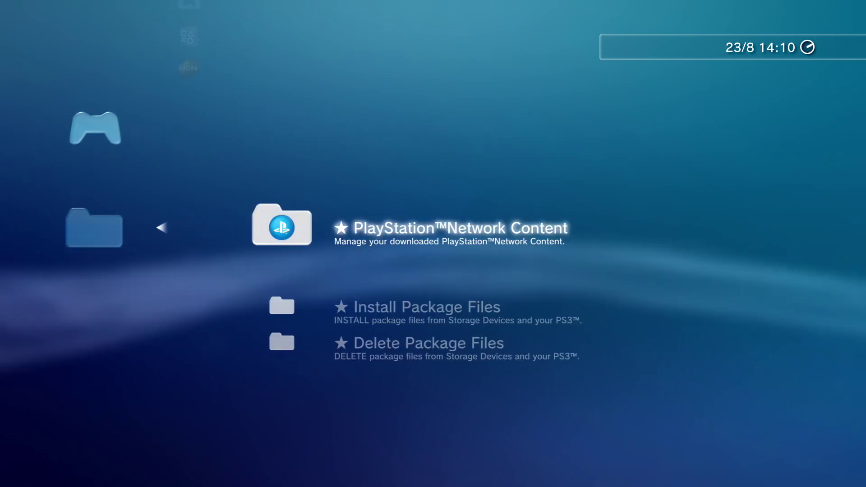
key("Escape")
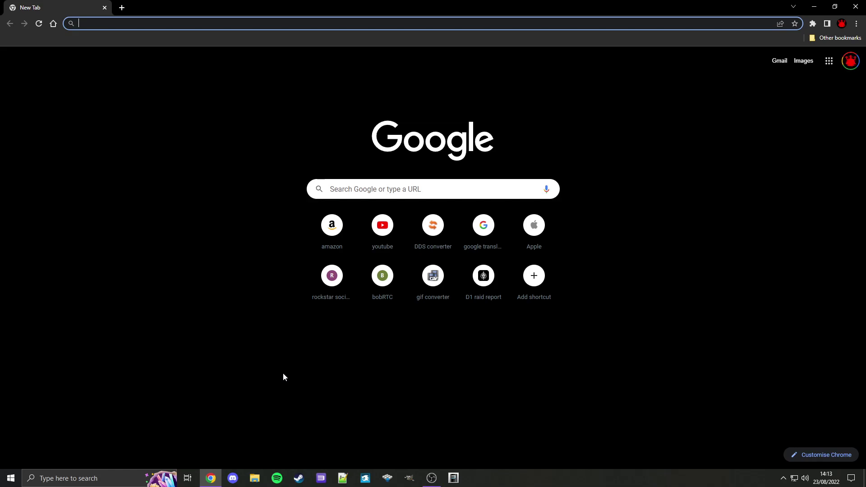
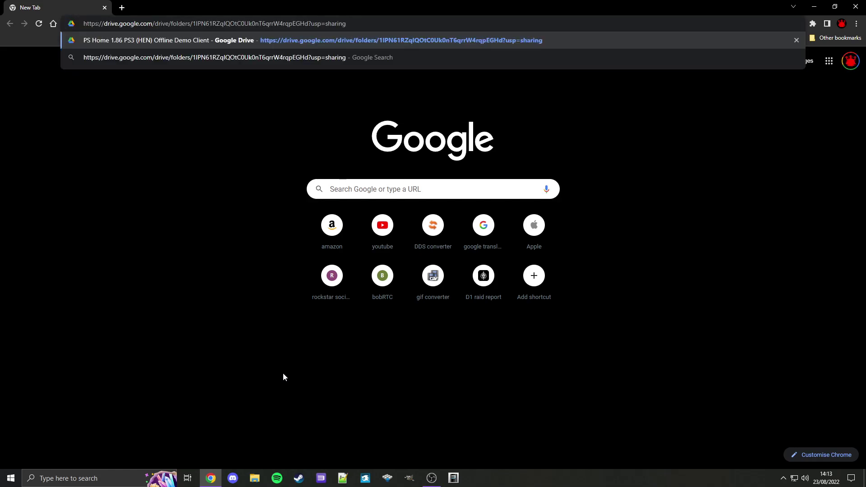
- Open the shared Drive folder and download PS_HOME_OFFLINE_DEMO_BUILD_V1.pkg despite the virus-scan warning
key("Return")
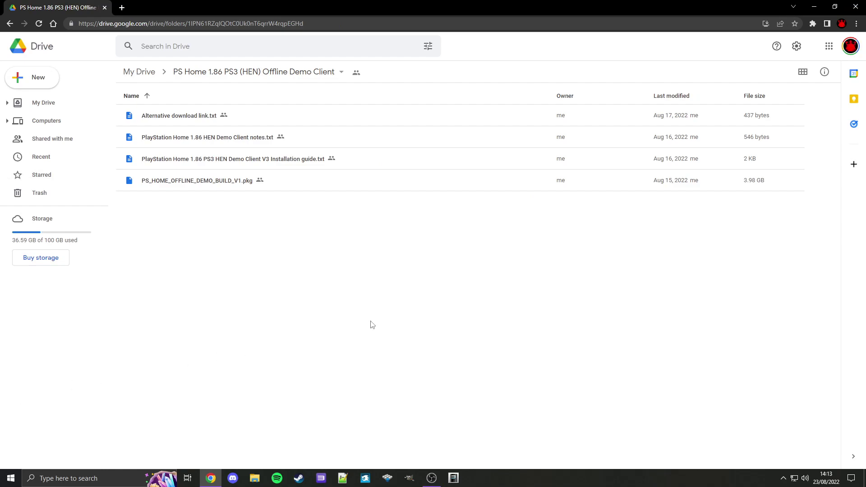
left_click(329, 184)
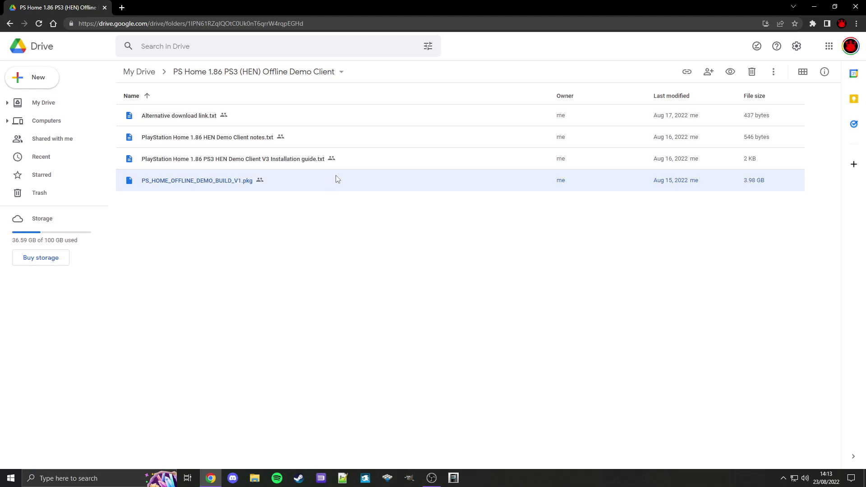
right_click(338, 179)
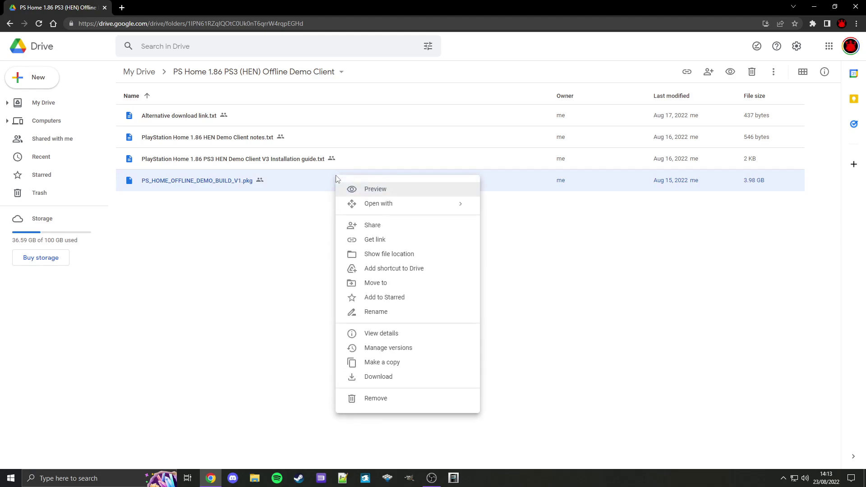
left_click(395, 379)
left_click(502, 279)
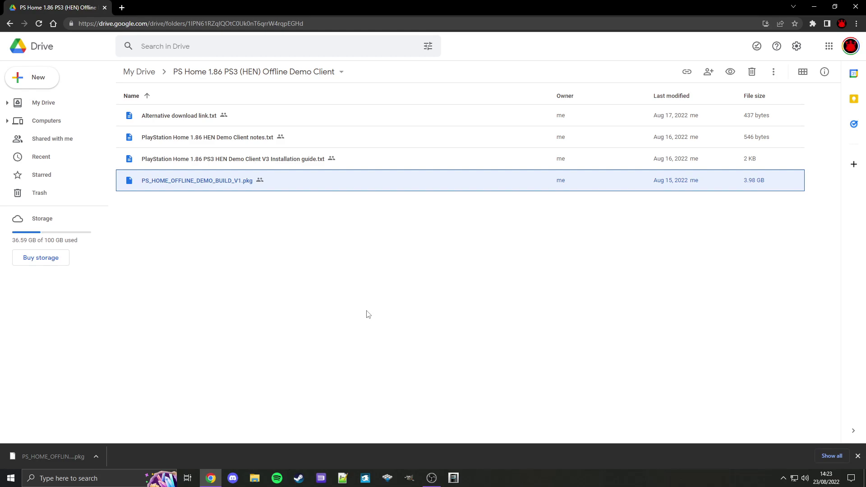
key("super+d")
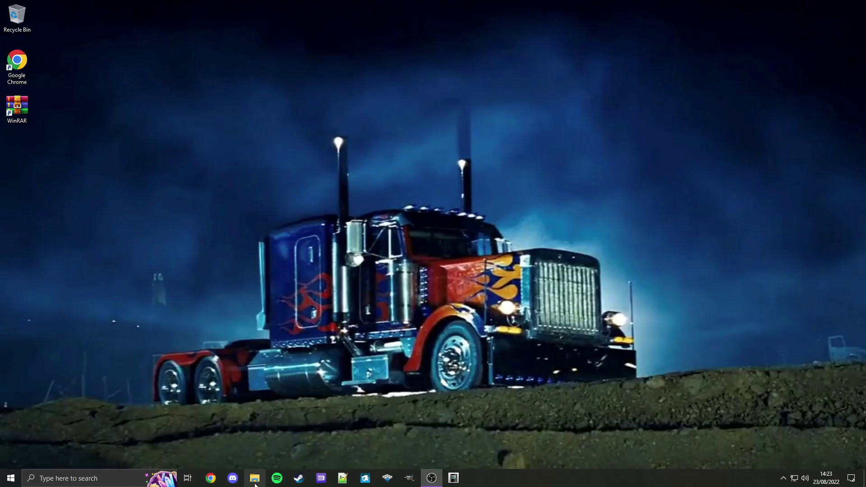
- Move PS_HOME_OFFLINE_DEMO_BUILD_V1.pkg from Downloads into the root of the 16GB USB (G:) drive
left_click(255, 479)
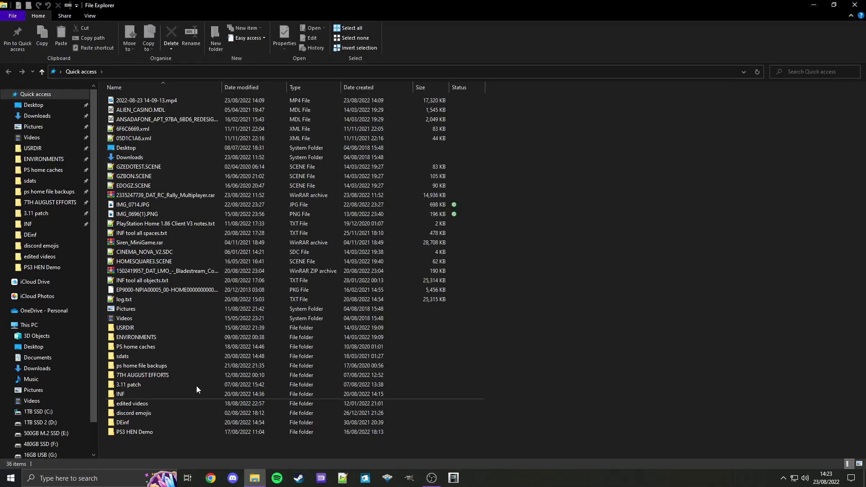
left_click(27, 117)
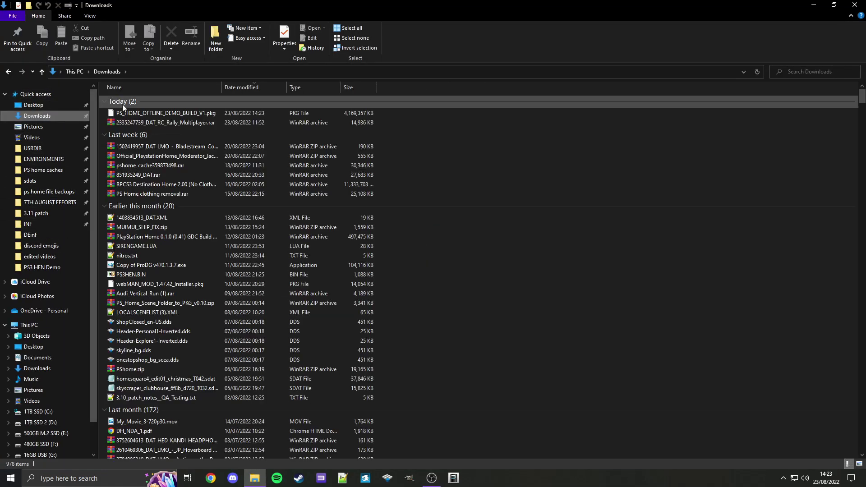
left_click(203, 113)
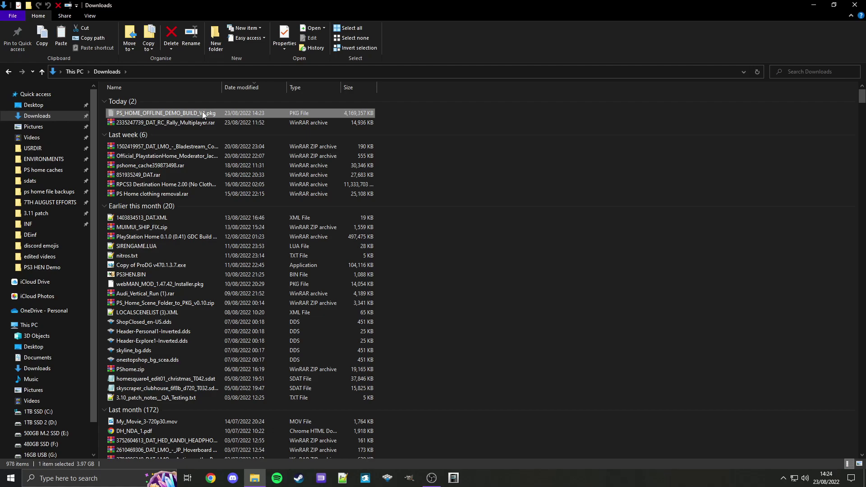
scroll(64, 208, "down", 1)
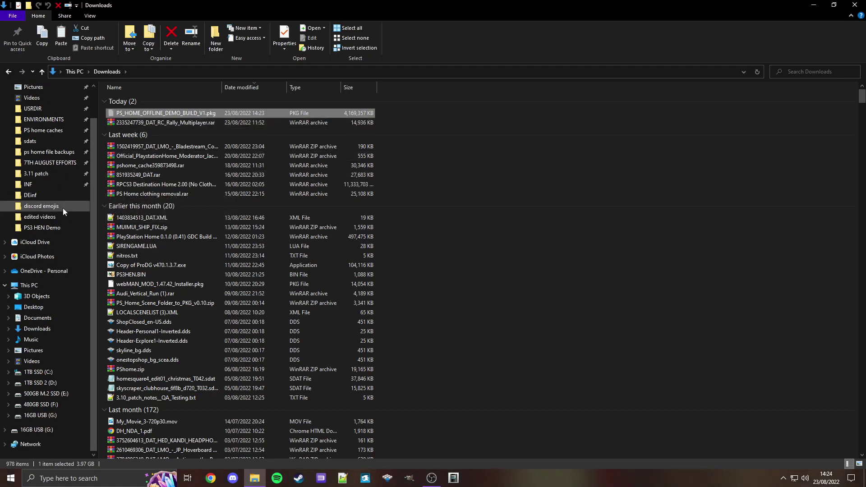
left_click(47, 284)
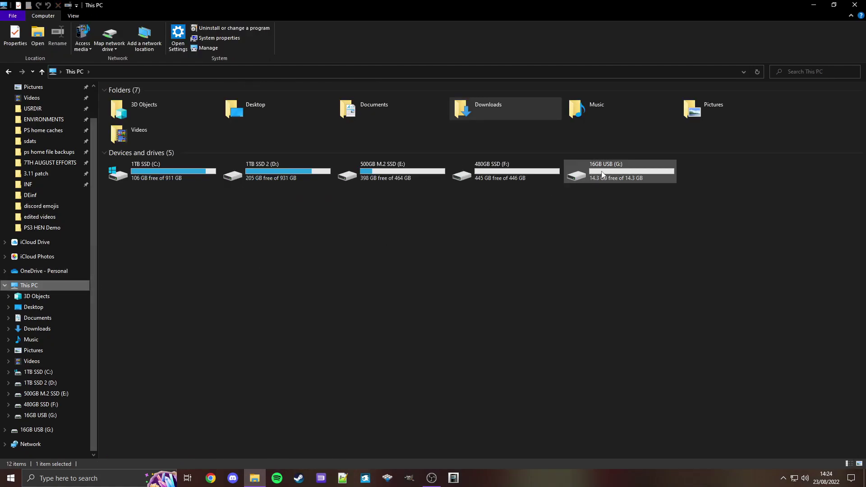
double_click(602, 174)
right_click(304, 174)
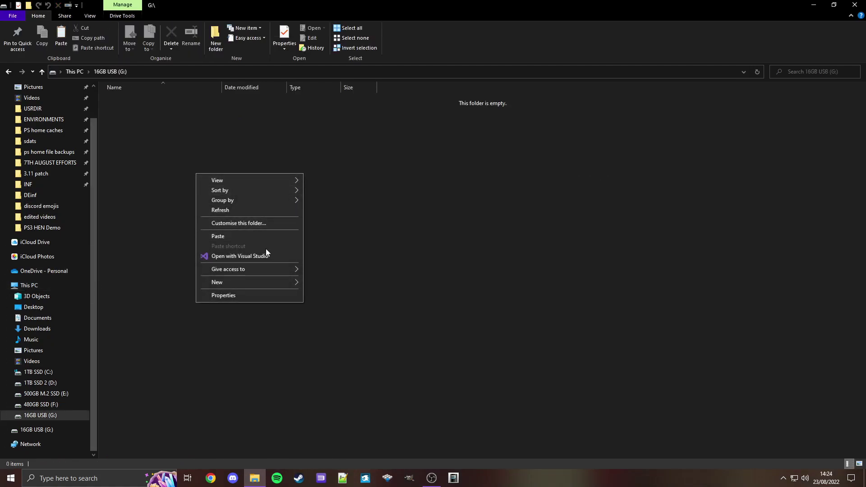
left_click(271, 238)
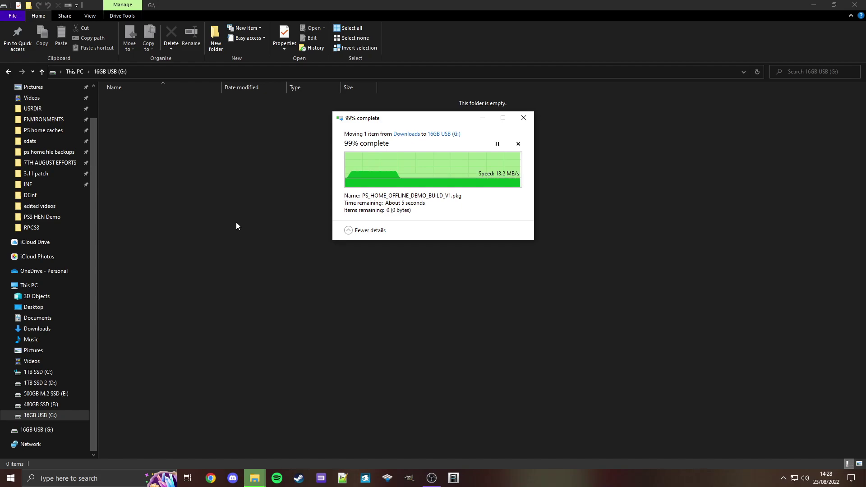
- Eject the 16GB USB (G:) drive from This PC
left_click(35, 286)
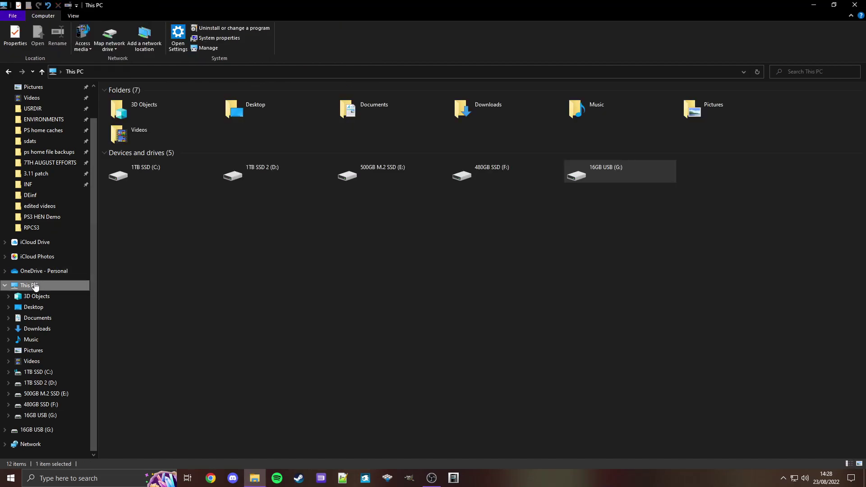
right_click(614, 171)
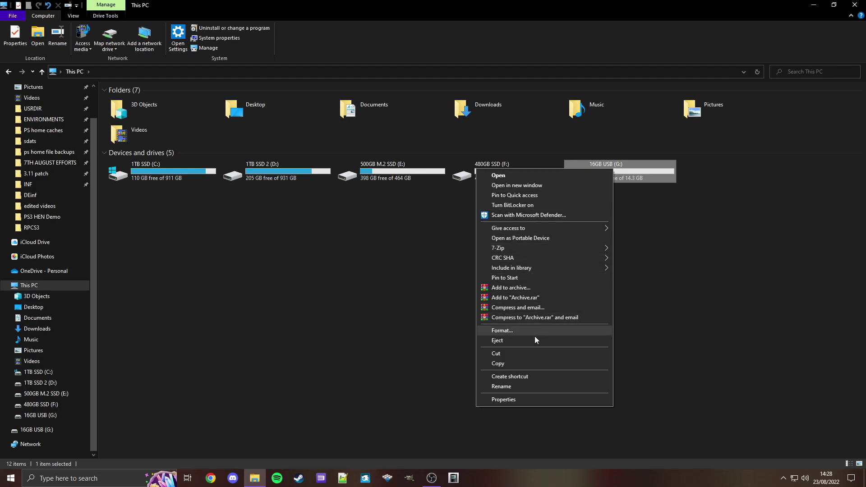
left_click(527, 343)
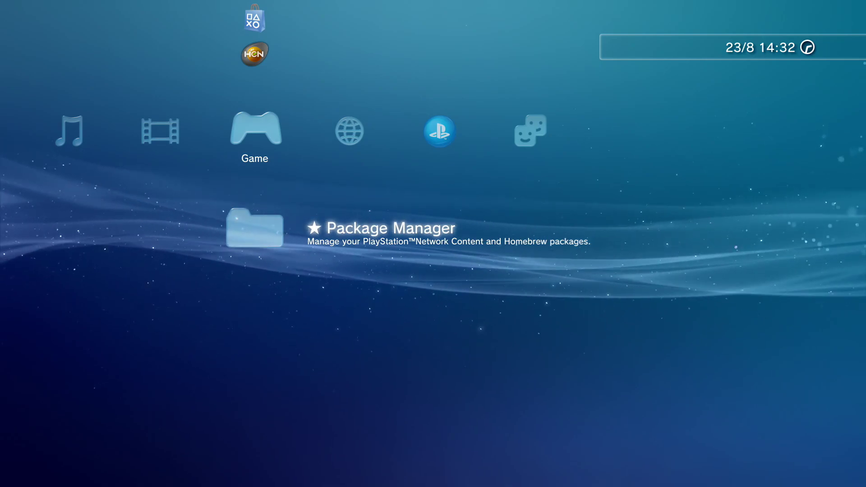
- Run Enable HEN from the Game column to turn on PS3HEN 3.0.3
key("Up")
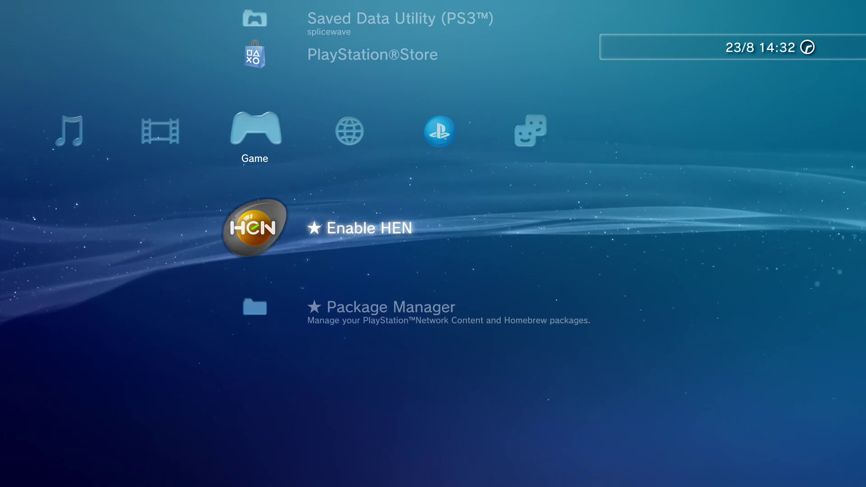
key("Right")
key("Right")
key("Up")
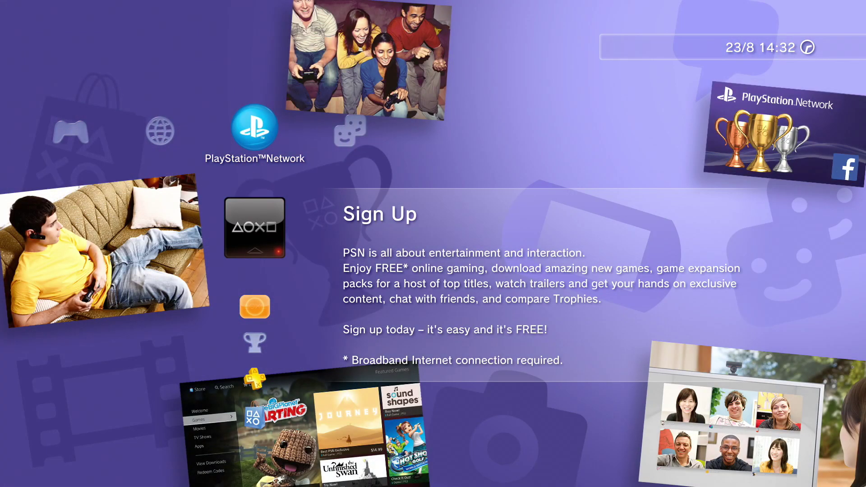
key("Left")
key("Left")
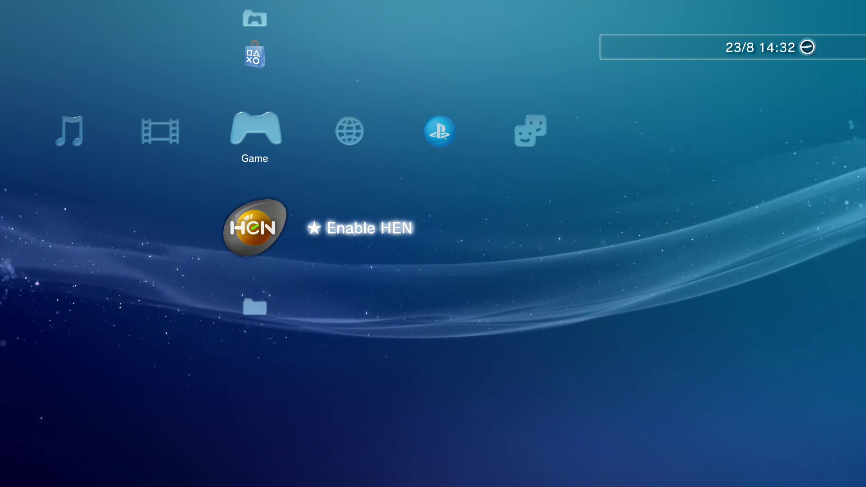
key("Return")
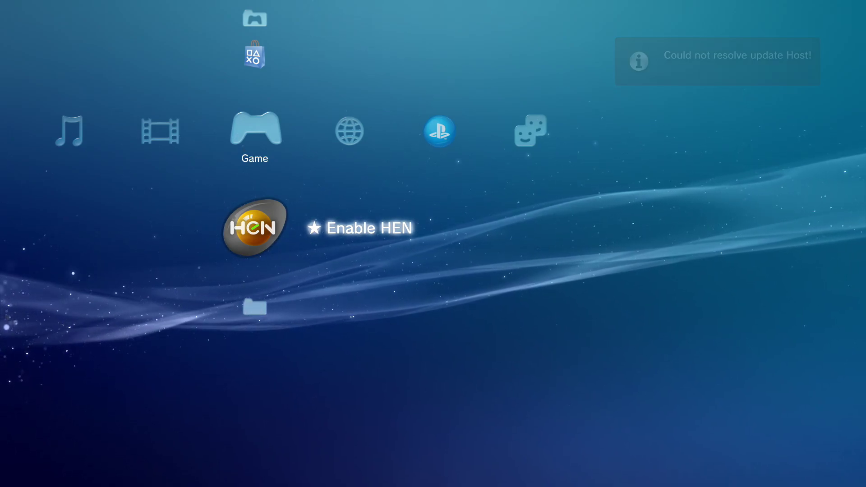
- Go to Package Manager > Install Package Files > Standard to install the 4072 MB USB package
key("Left")
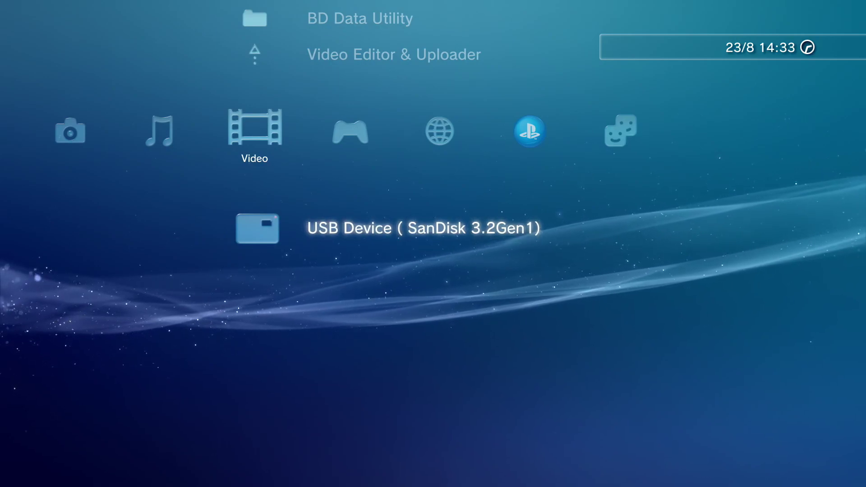
key("Left")
key("Left")
key("Right")
key("Right")
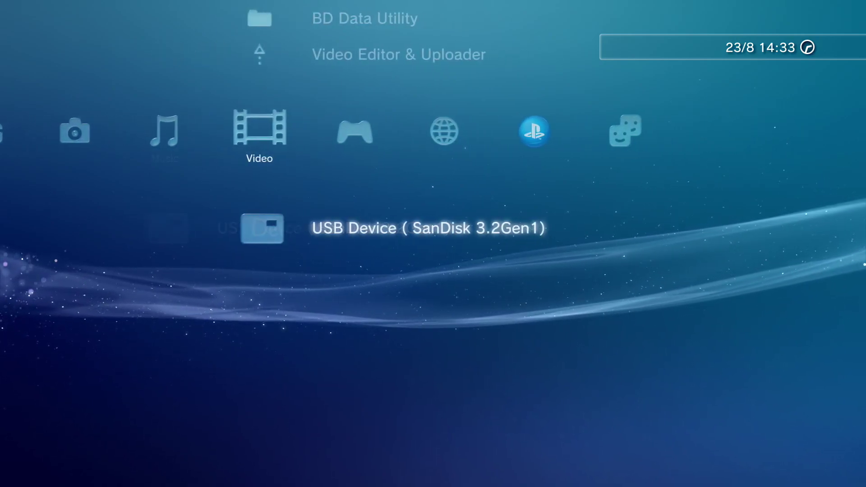
key("Right")
key("Down")
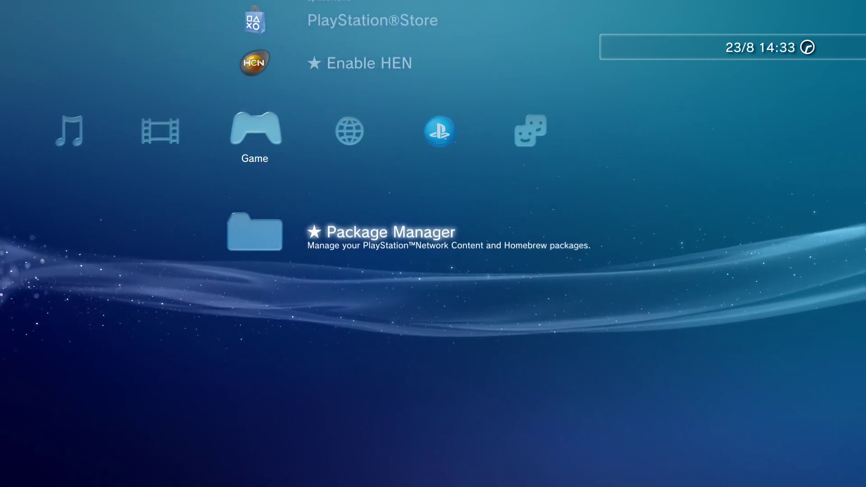
key("Return")
key("Down")
key("Return")
key("Down")
key("Down")
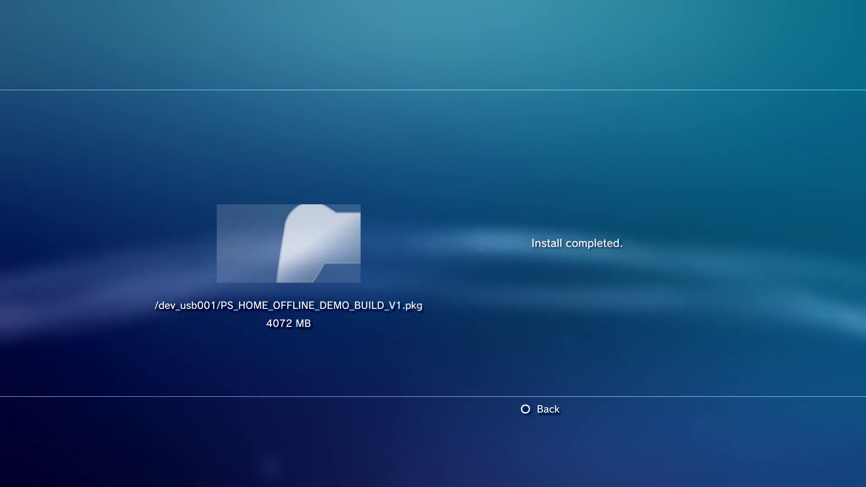
- Leave the completed install, locate the new PlayStation®Home icon in Game, then move to PlayStation™Network
key("Escape")
key("Down")
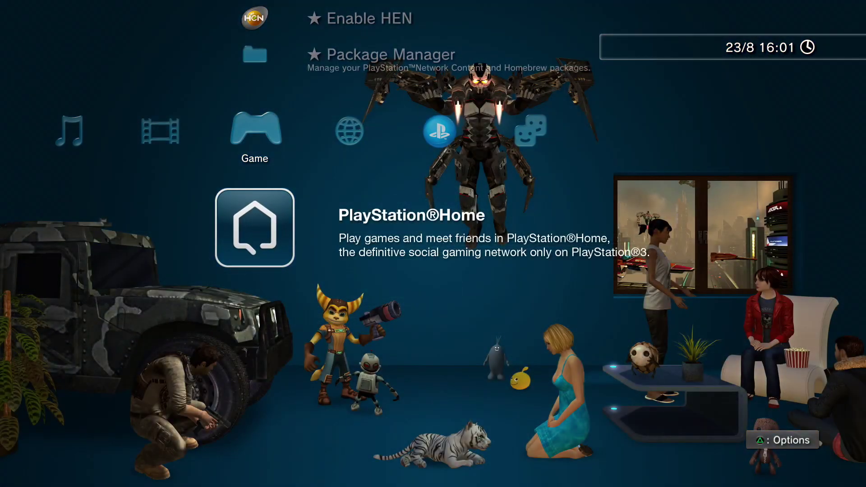
key("Up")
key("Up")
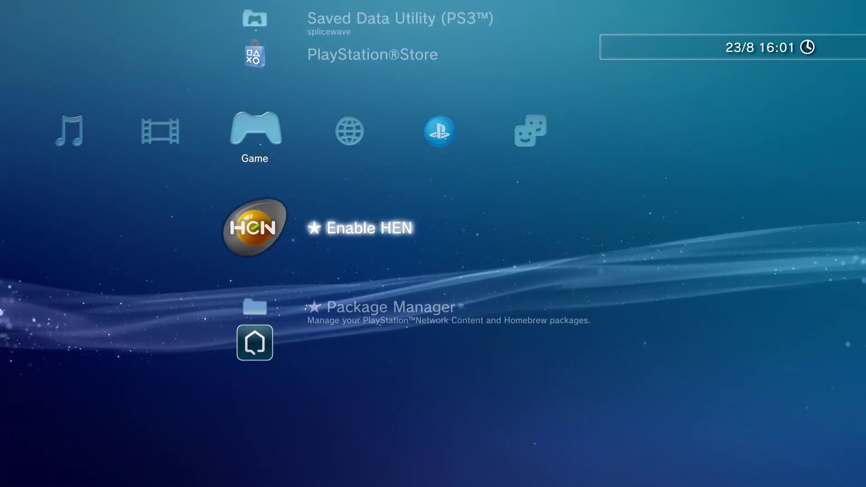
key("Down")
key("Down")
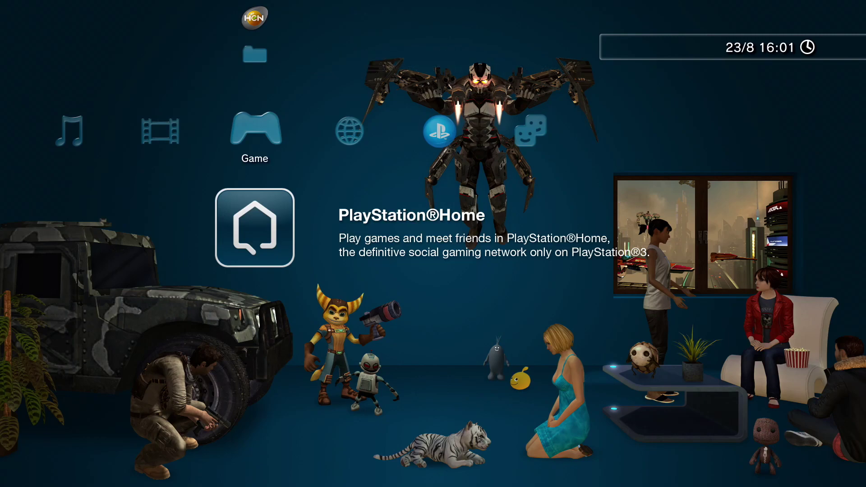
key("Right")
key("Right")
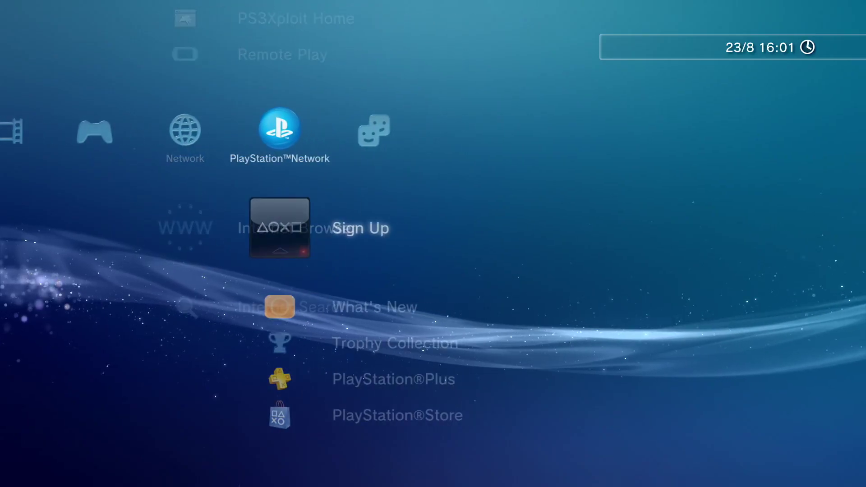
- Move back to PlayStation®Home in the Game category
key("Left")
key("Left")
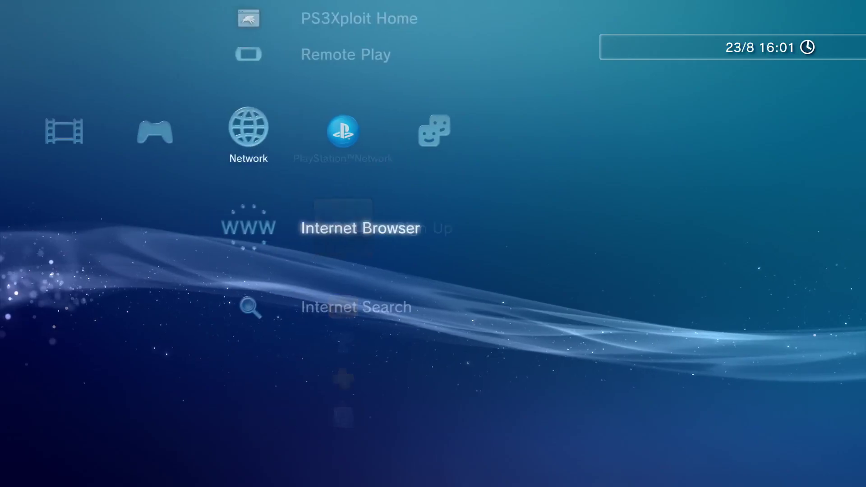